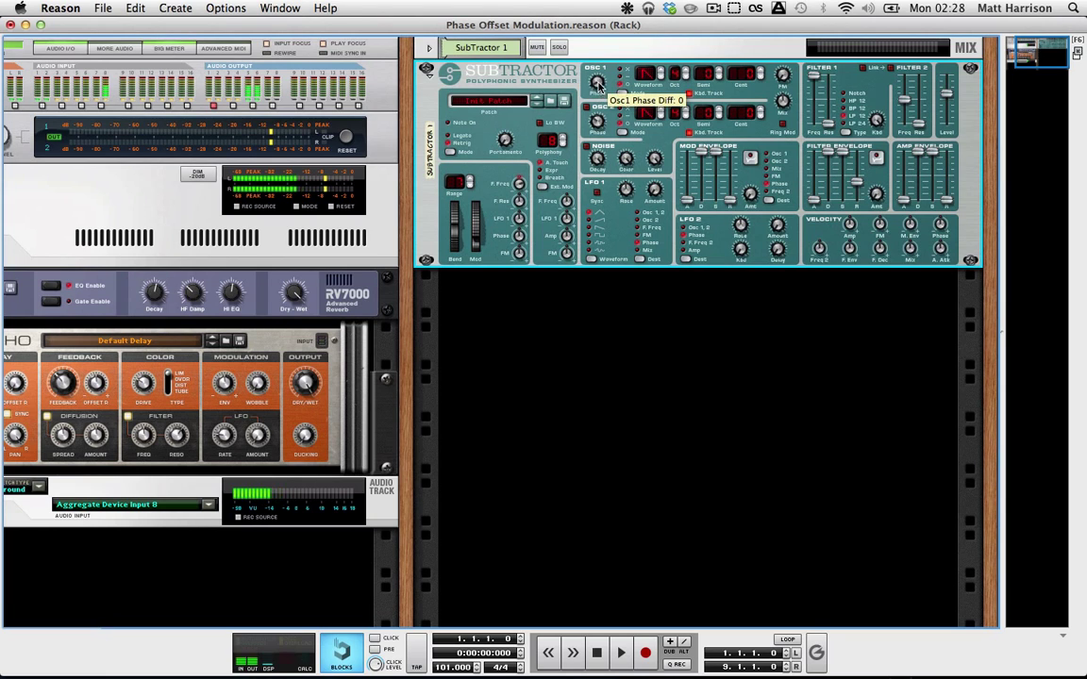
Sweep the Osc 1 Phase knob up to 127 and down to 0, then leave it near 50.
left_click_drag(596, 68, 587, 37)
left_click_drag(595, 81, 577, 66)
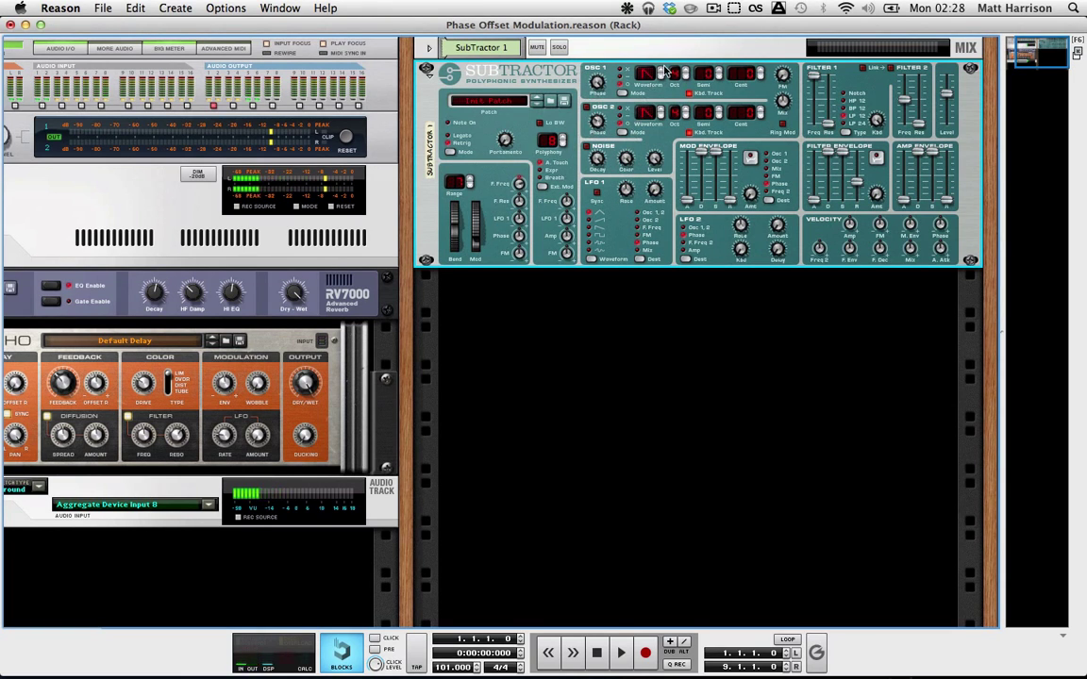
left_click_drag(598, 83, 611, 111)
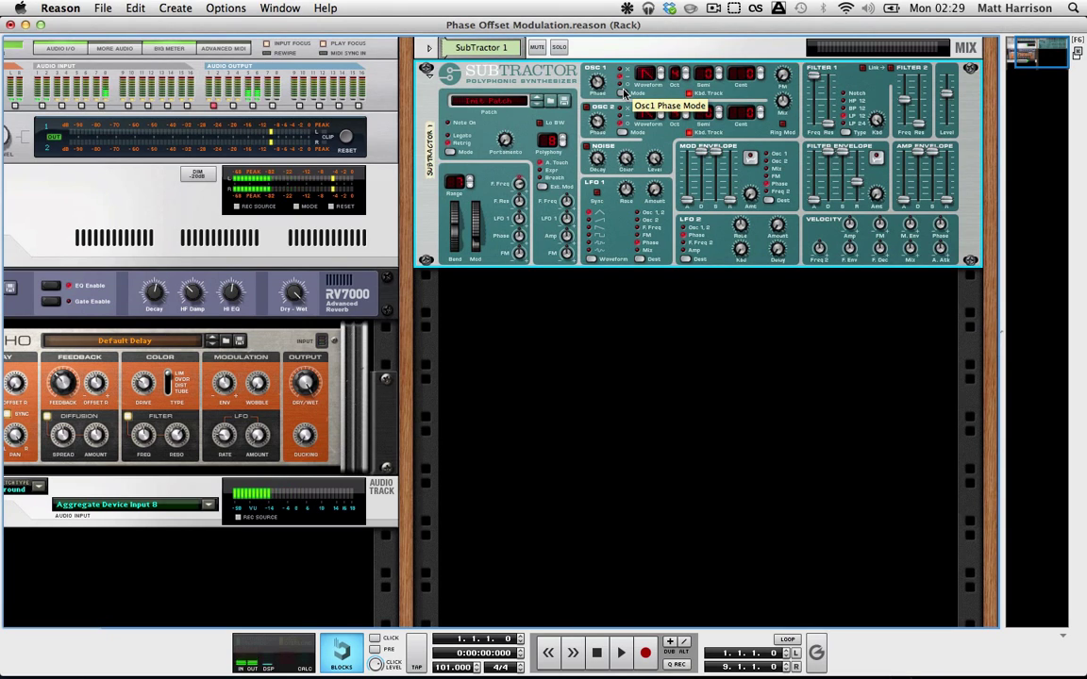
Scroll Osc 1 Phase up past 90, then back down to 0.
mouse_move(597, 83)
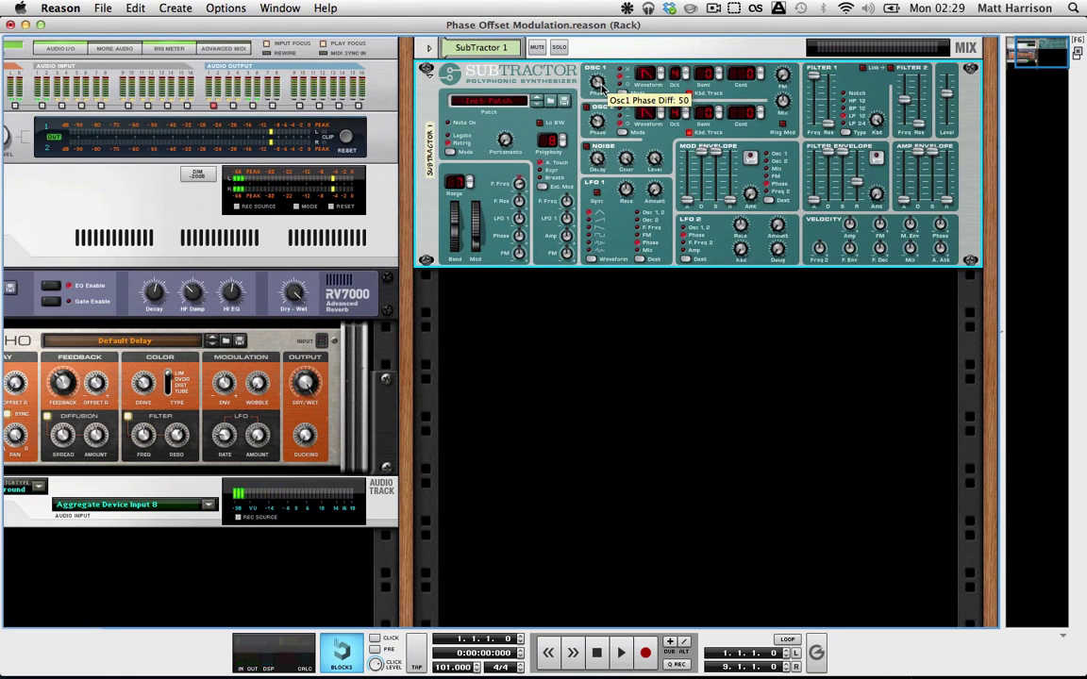
scroll(601, 85, "up", 10)
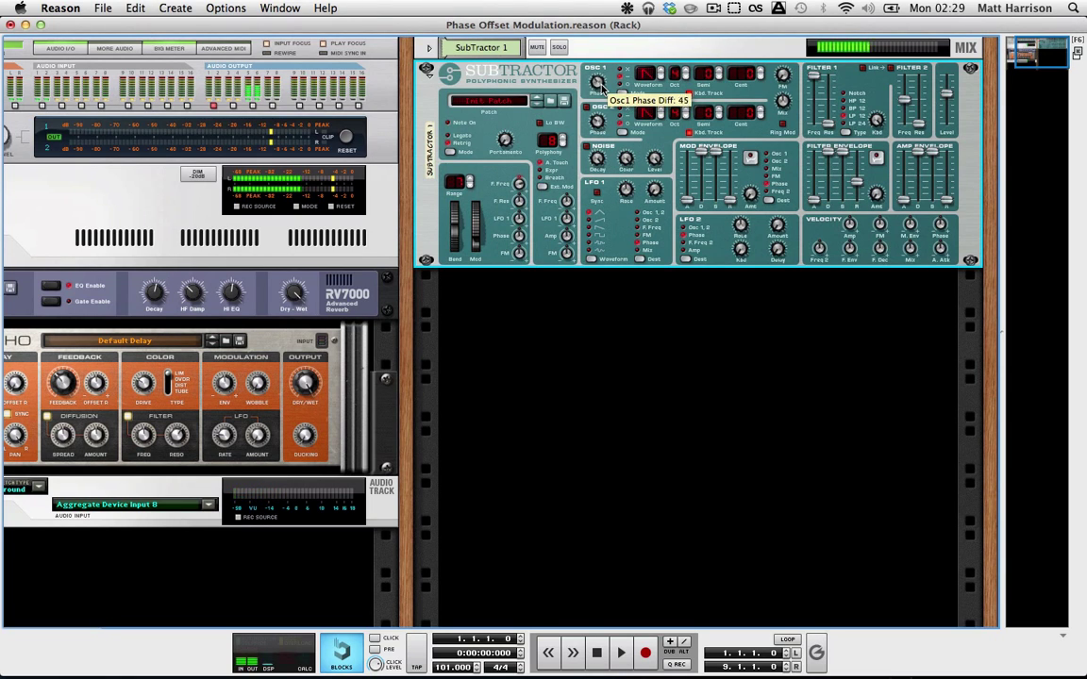
scroll(601, 85, "up", 6)
scroll(601, 85, "down", 9)
scroll(601, 85, "down", 15)
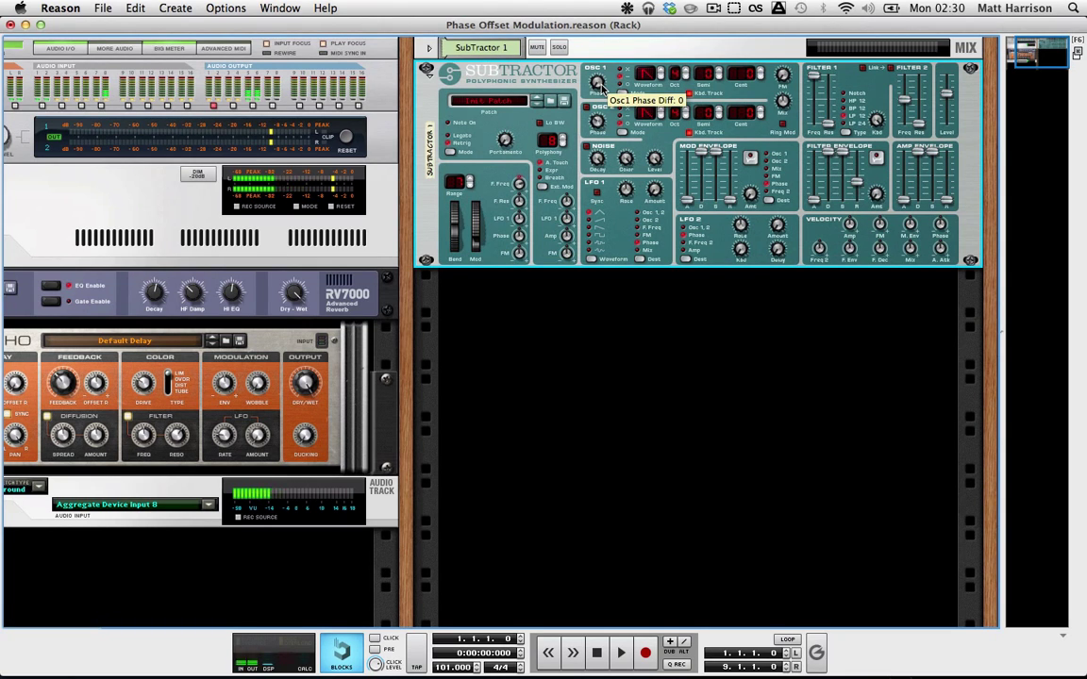
Raise Osc 1 Phase to 127 and lower the Osc Mix knob to 34.
left_click_drag(600, 84, 601, 85)
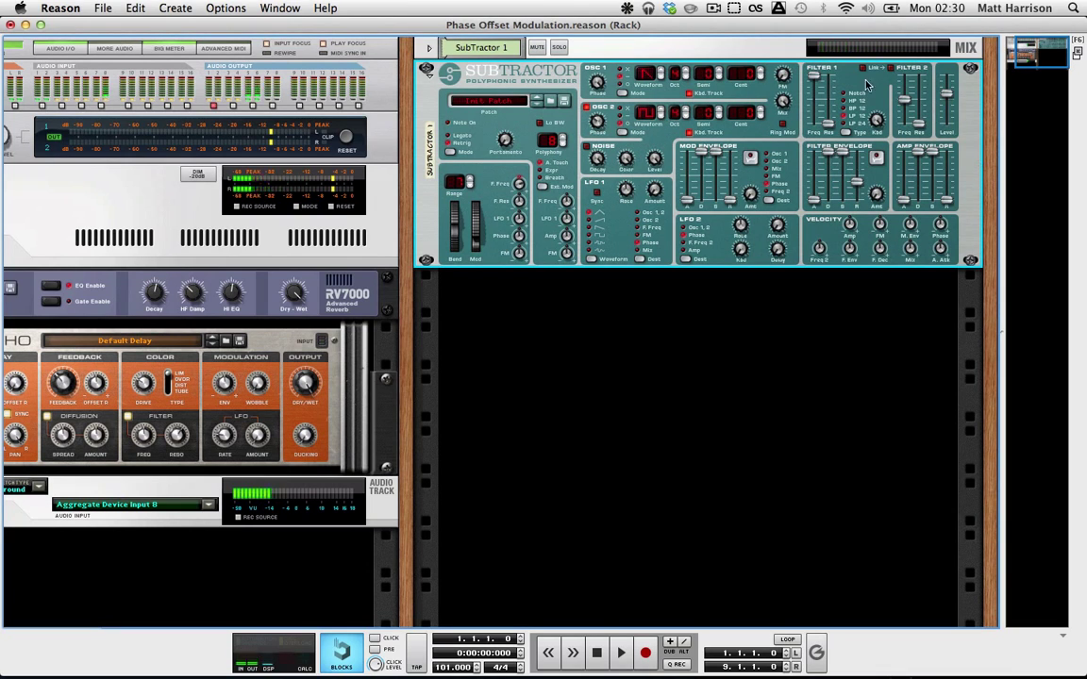
left_click_drag(783, 100, 776, 165)
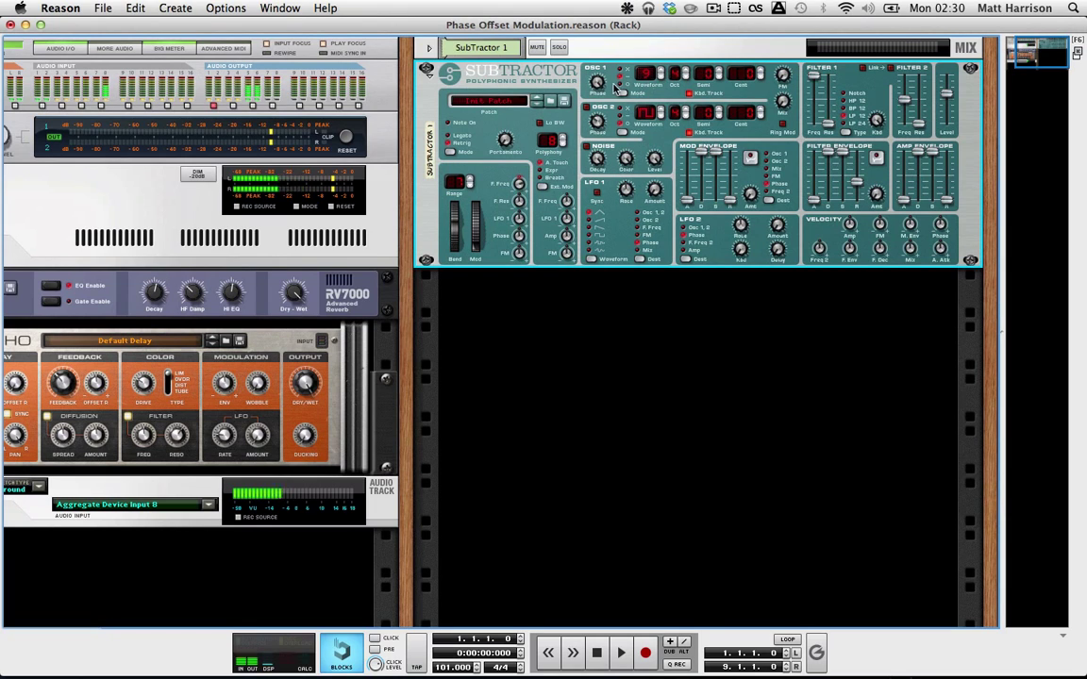
mouse_move(598, 82)
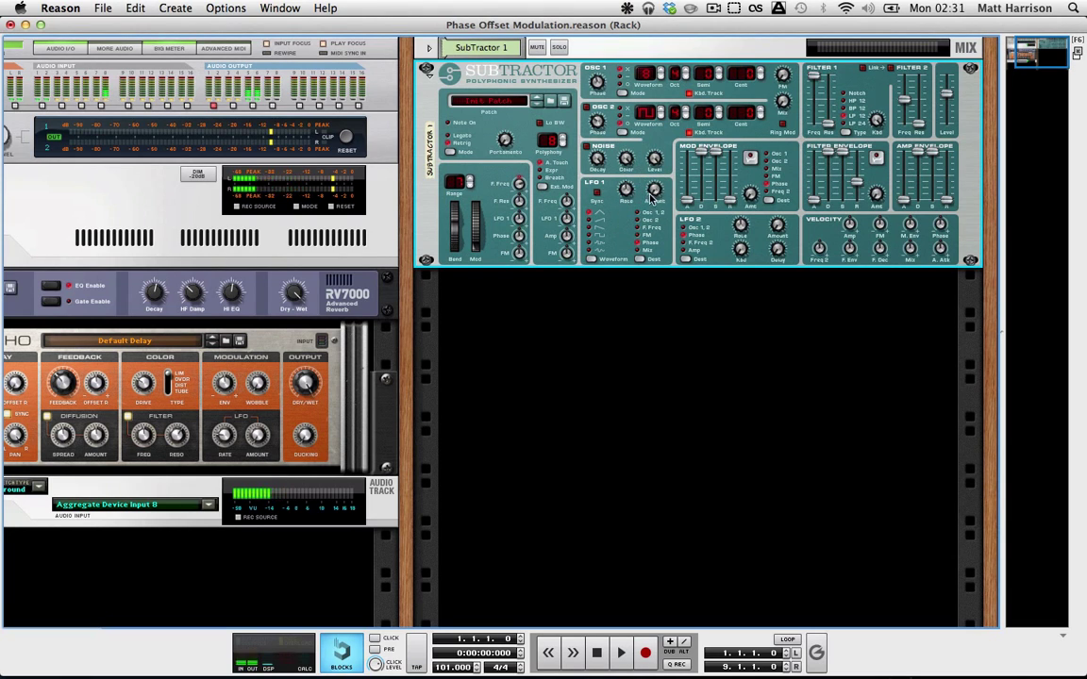
Set the LFO 1 Rate knob to about 34 and the LFO 1 Amount knob to 42.
mouse_move(651, 182)
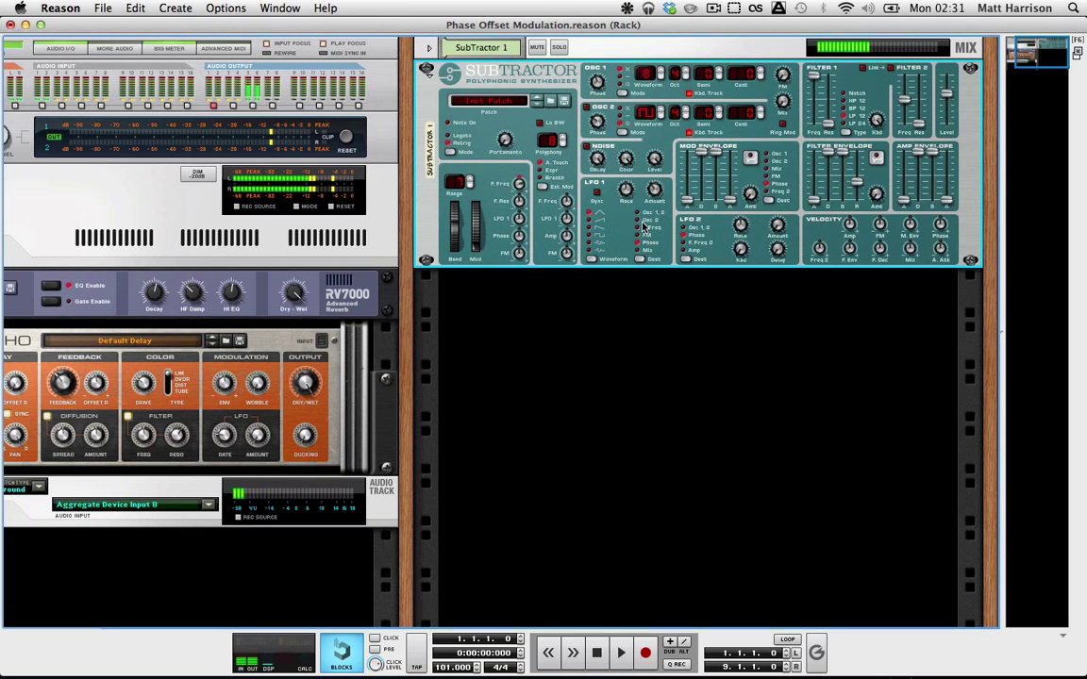
mouse_move(622, 196)
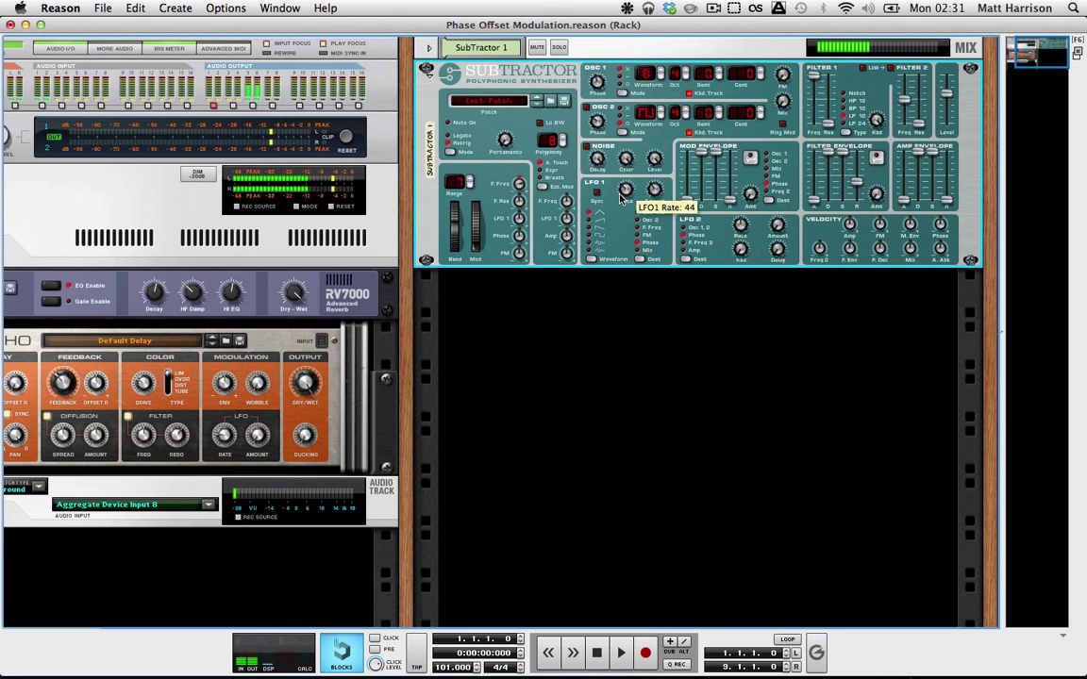
left_click_drag(620, 196, 619, 200)
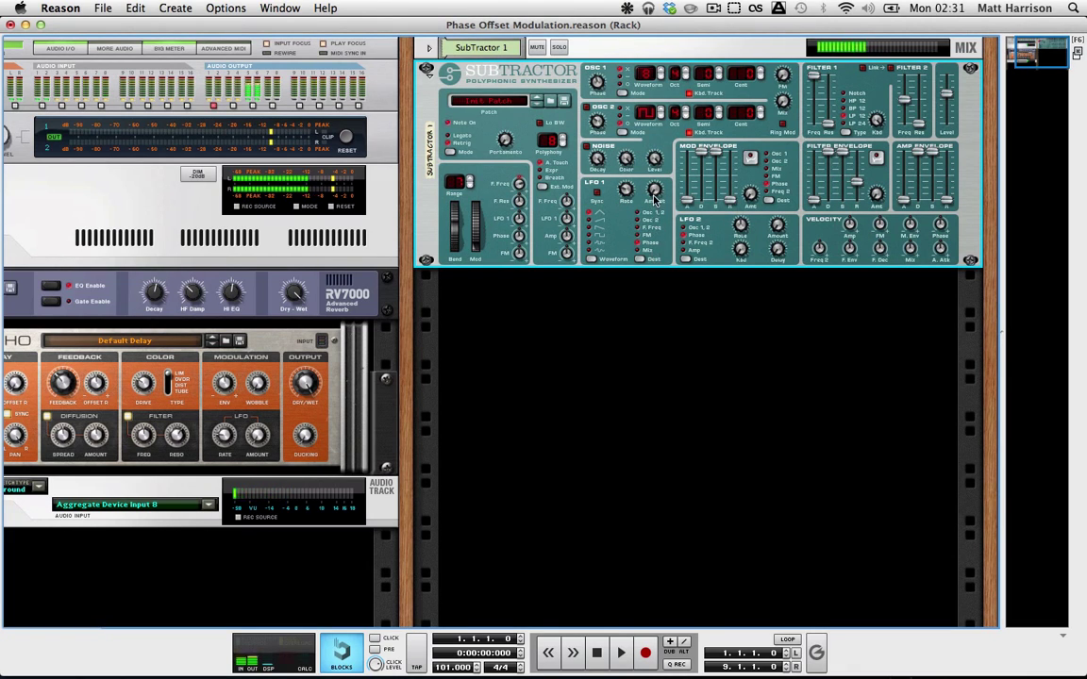
left_click_drag(655, 199, 658, 170)
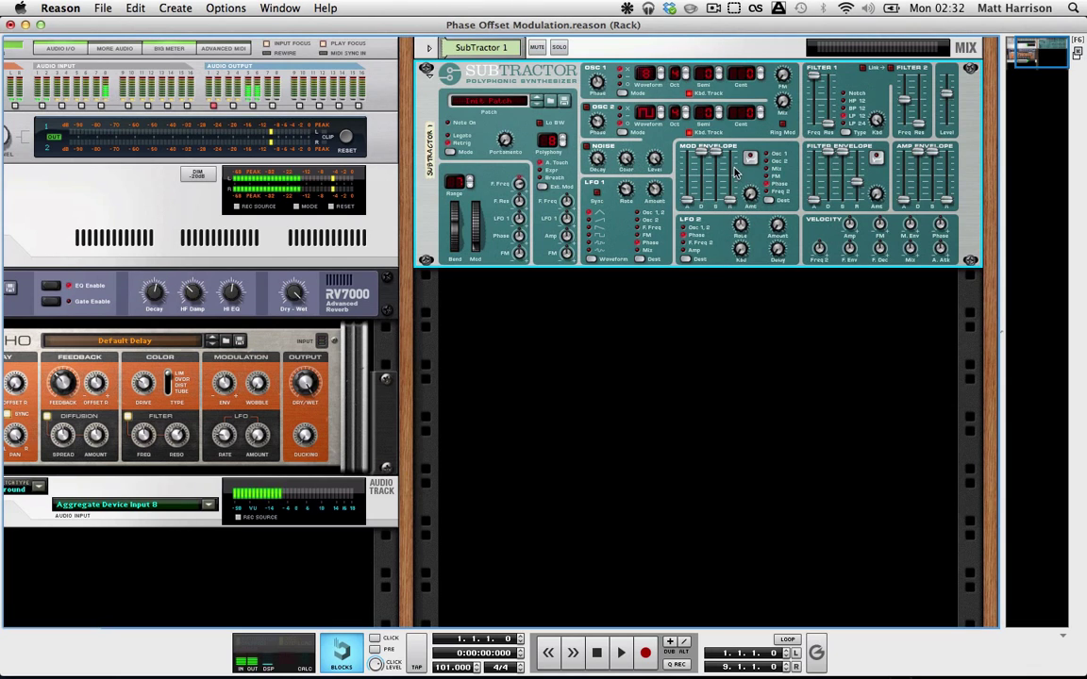
Add a Matrix Pattern Sequencer from the Utilities menu below the SubTractor.
right_click(647, 434)
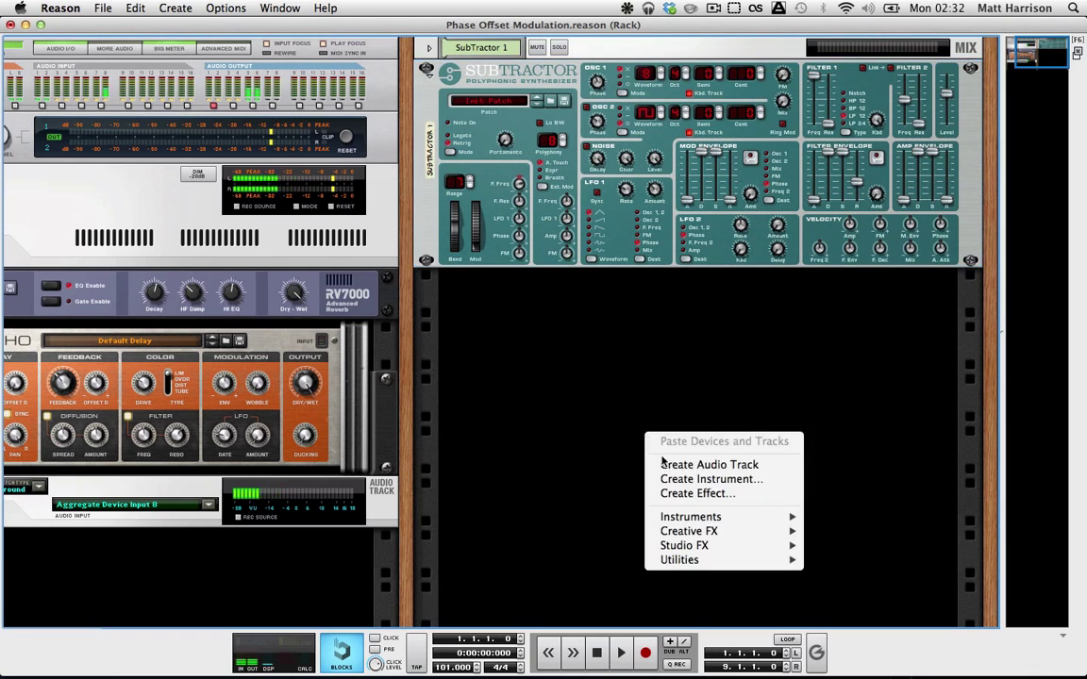
mouse_move(696, 560)
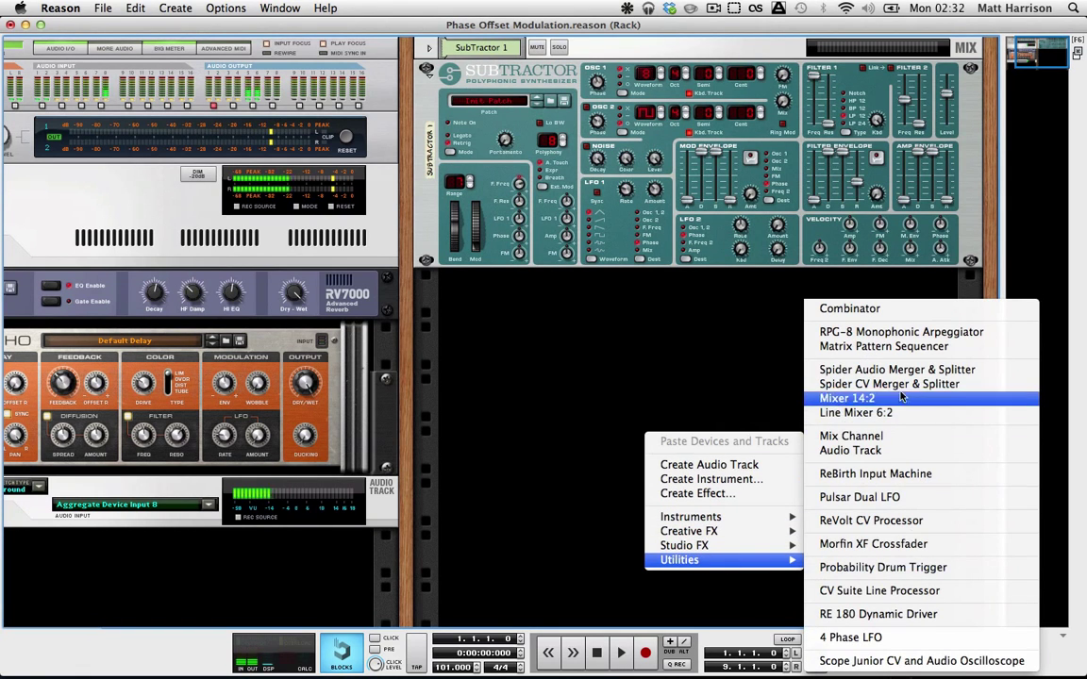
left_click(884, 346)
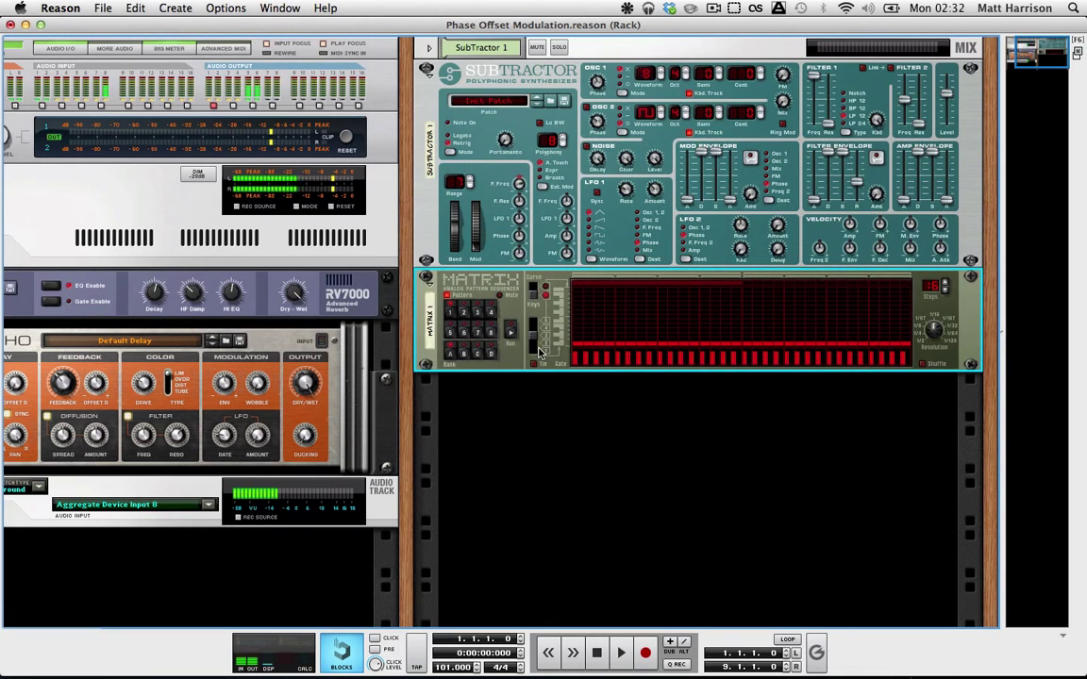
On the rack's rear, cable the Matrix Curve CV output to the SubTractor's OSC Phase input.
key("Tab")
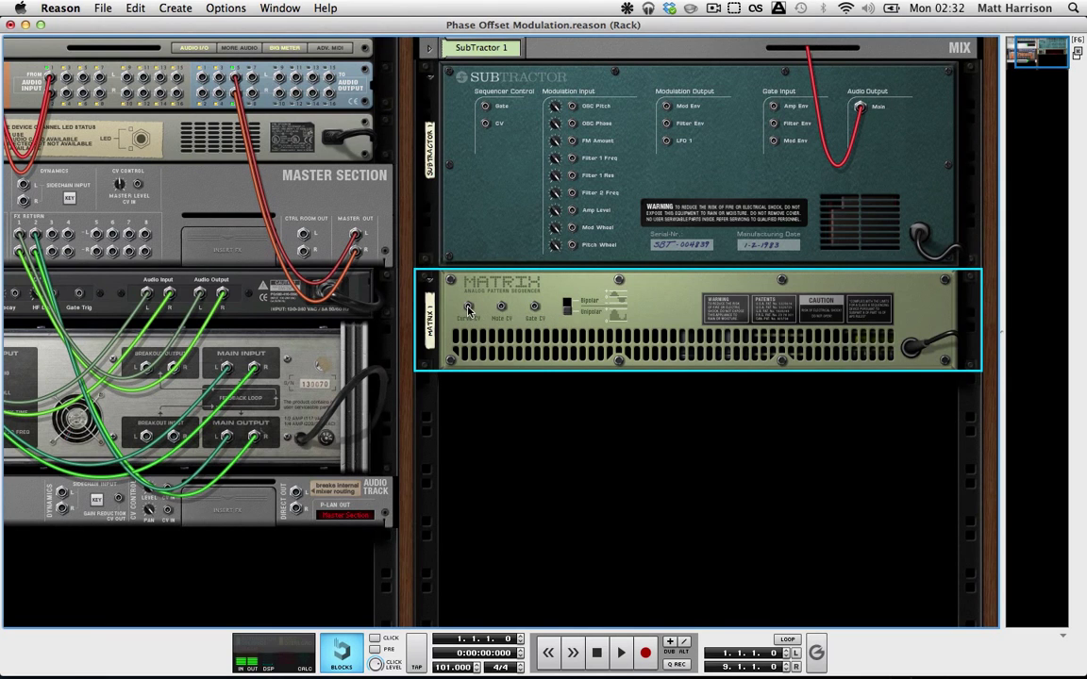
left_click_drag(469, 312, 573, 128)
key("Tab")
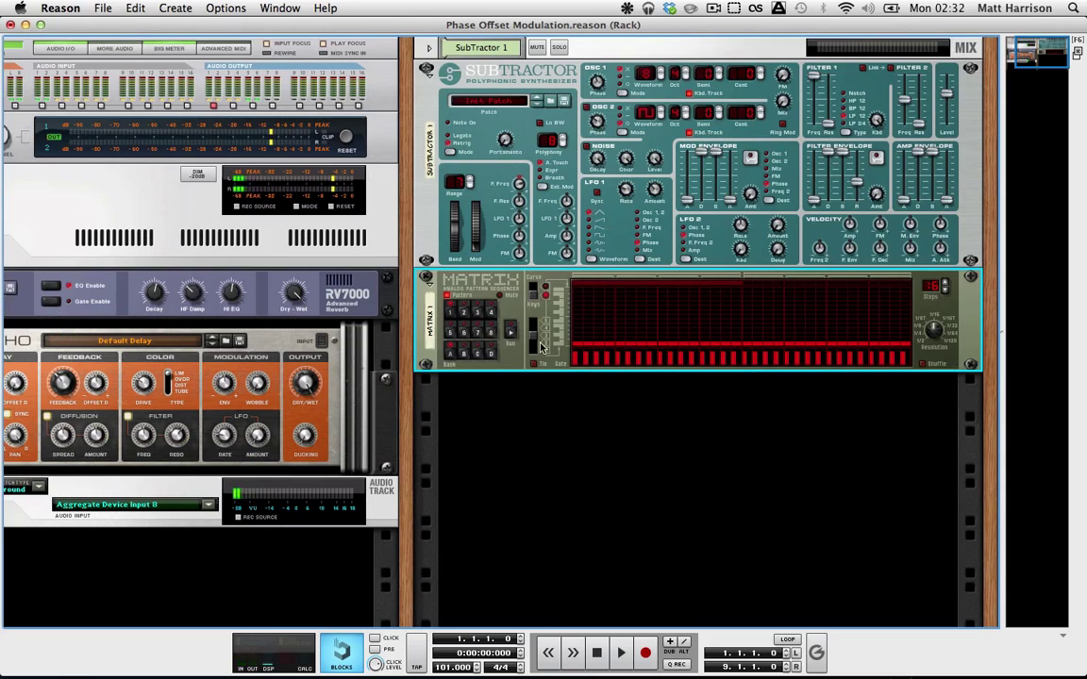
Switch the Matrix to Curve mode and draw a curve across its steps.
left_click(533, 302)
mouse_move(573, 294)
left_mouse_down()
mouse_move(618, 349)
mouse_move(667, 311)
mouse_move(737, 293)
left_mouse_up()
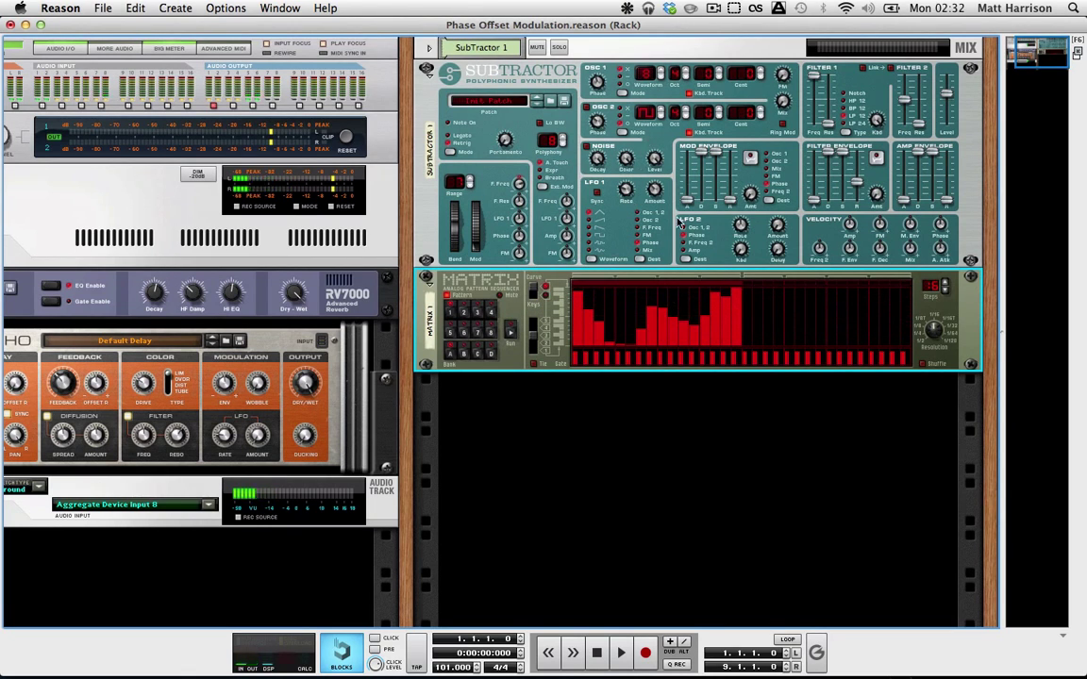
left_click(650, 185)
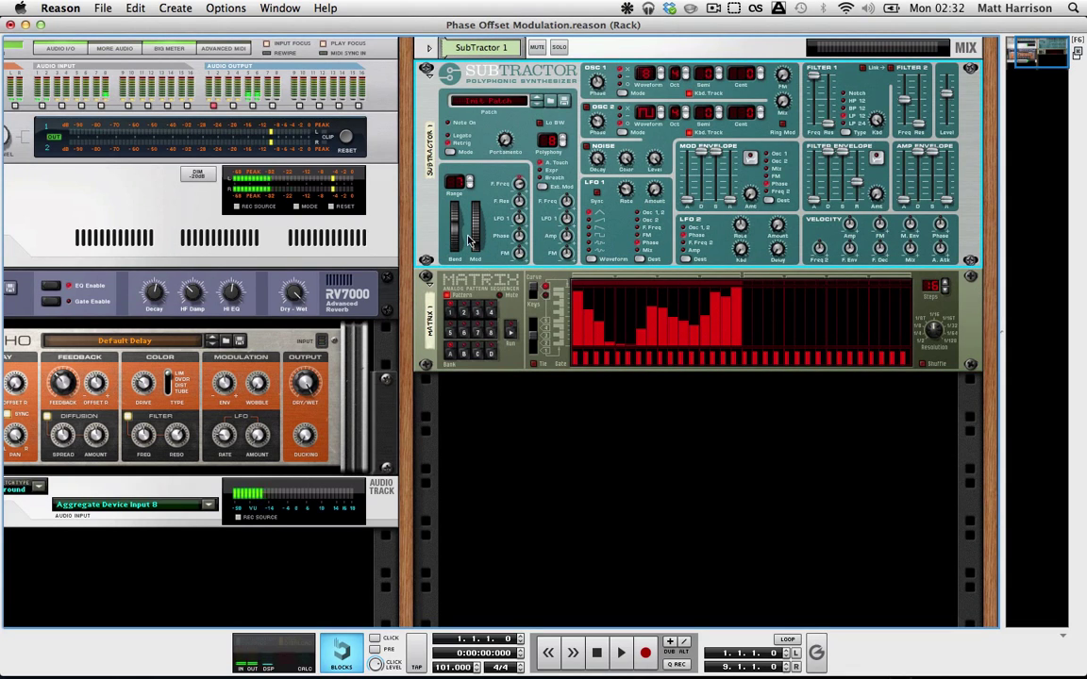
In the sequencer, make SubTractor 1 the record-enabled track and start playback.
key("F5")
key("F7")
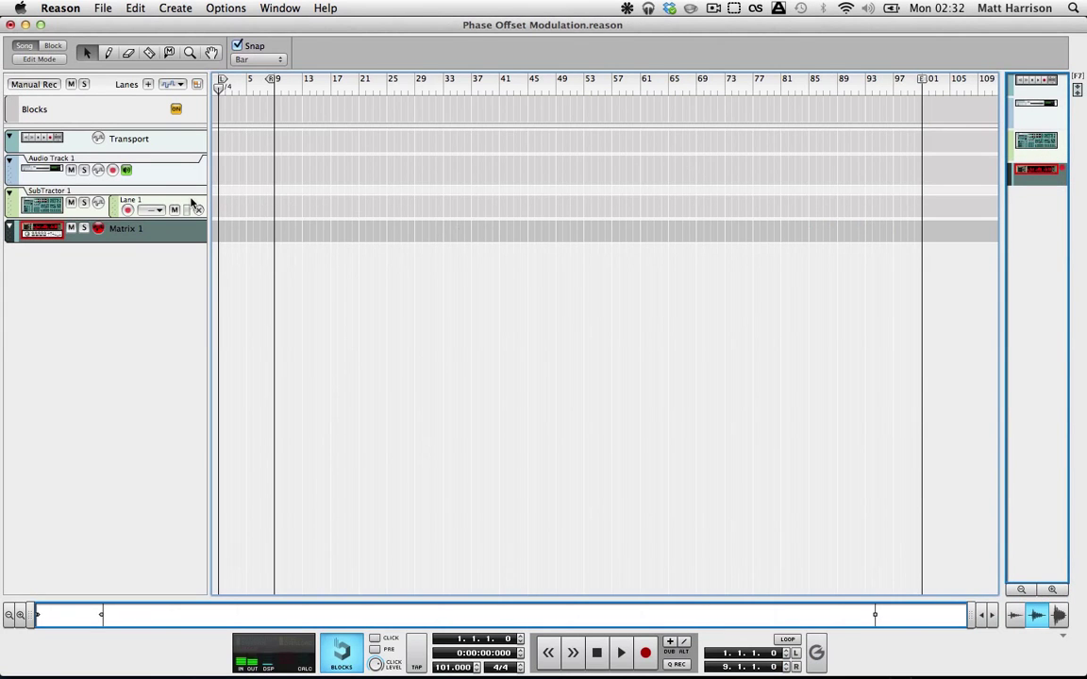
left_click(47, 205)
key("space")
Back in the rack, set LFO 1 Amount to about 38.
key("F5")
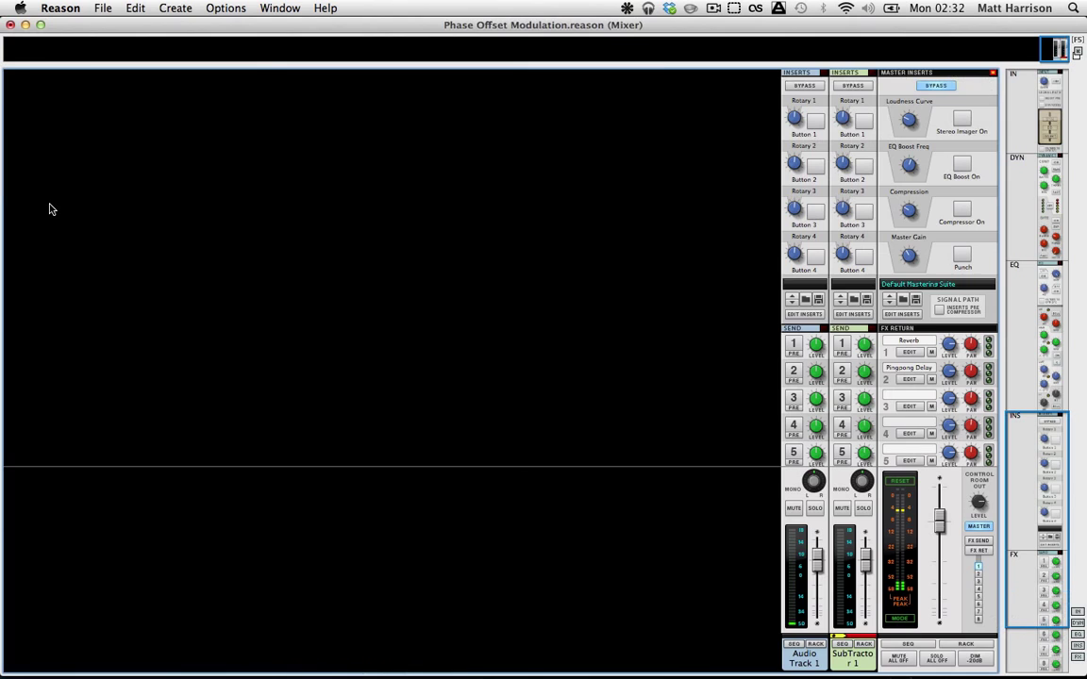
key("F6")
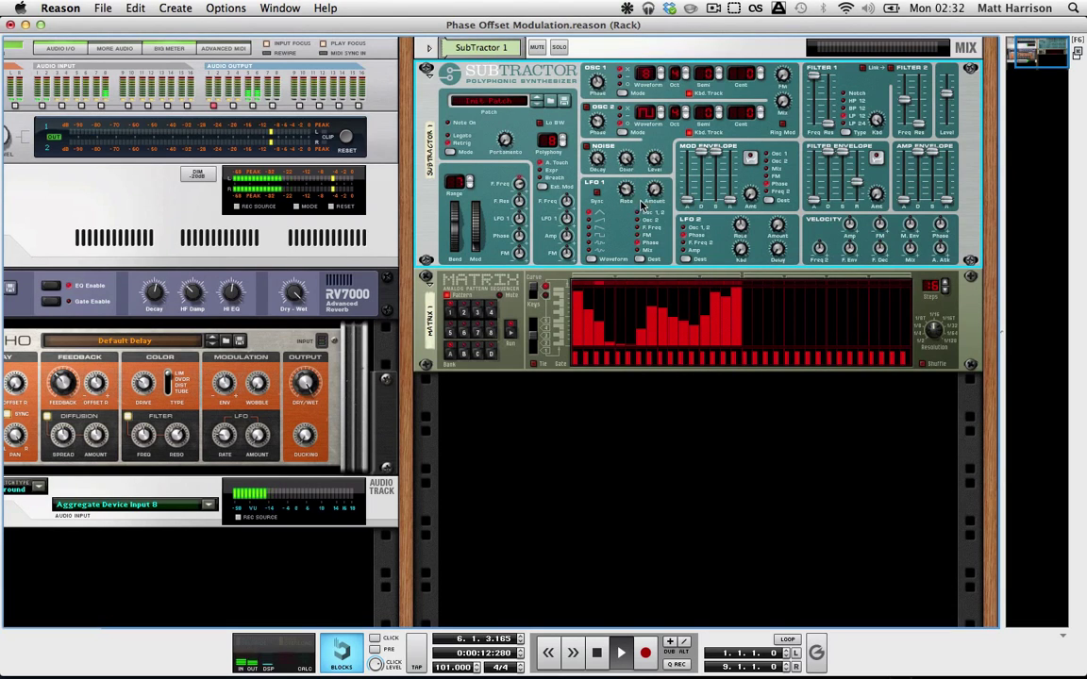
left_click_drag(655, 190, 655, 190)
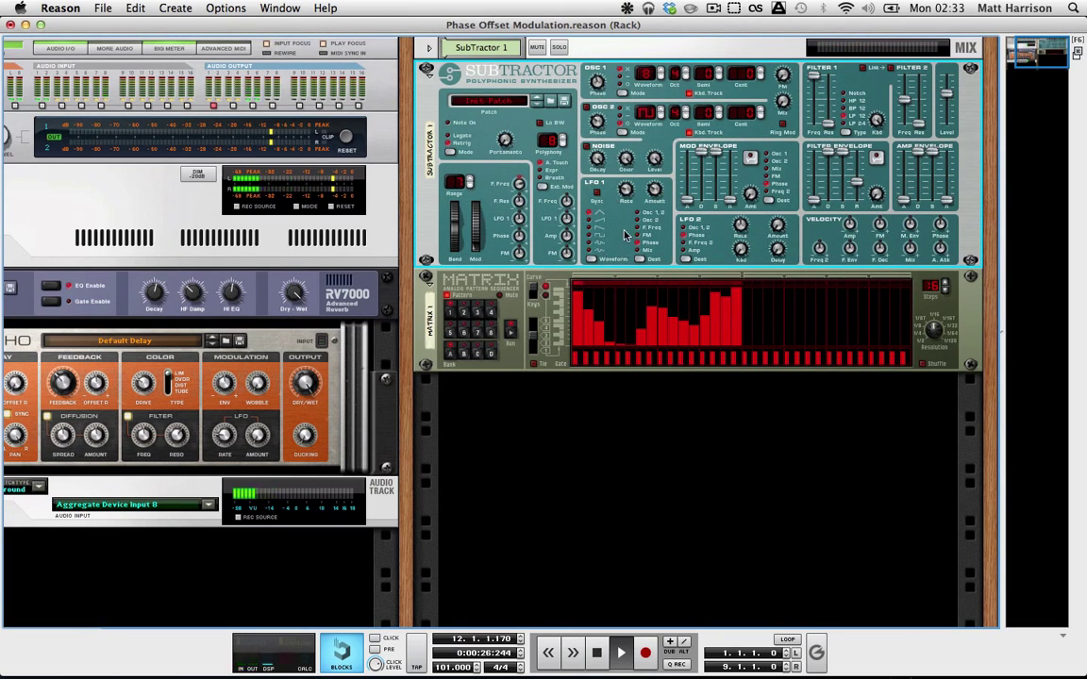
Delete the Matrix sequencer from the rack, confirming the removal.
left_click(493, 285)
key("BackSpace")
left_click(655, 248)
left_click(663, 80)
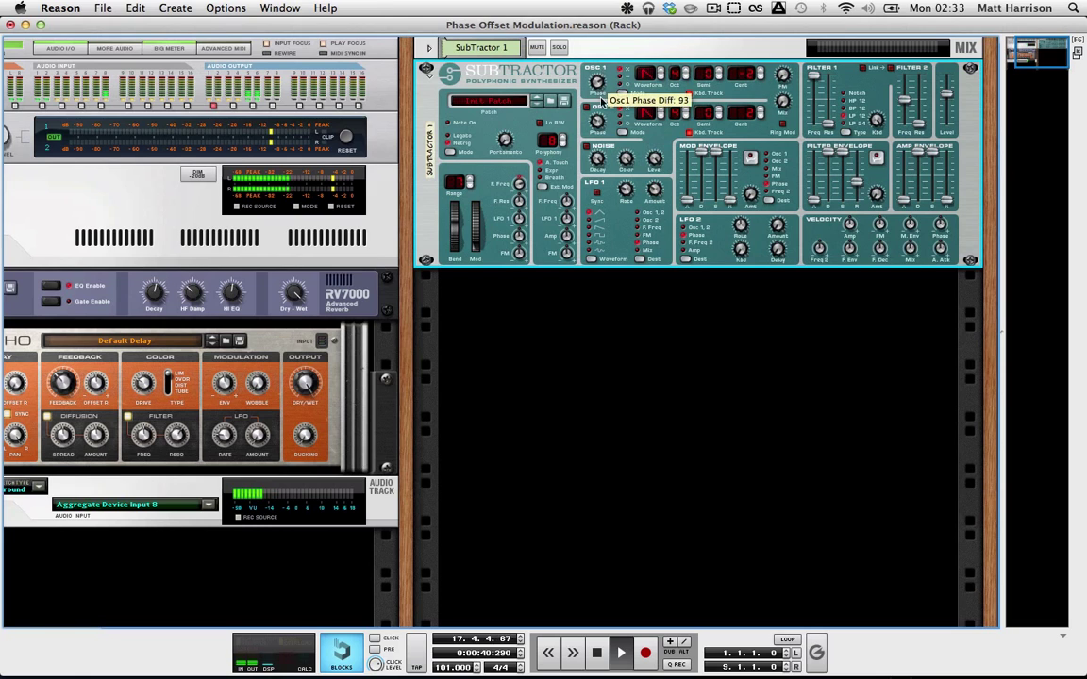
Raise Osc Mix to about 73 and speed the LFO 1 Rate up to 88.
mouse_move(602, 106)
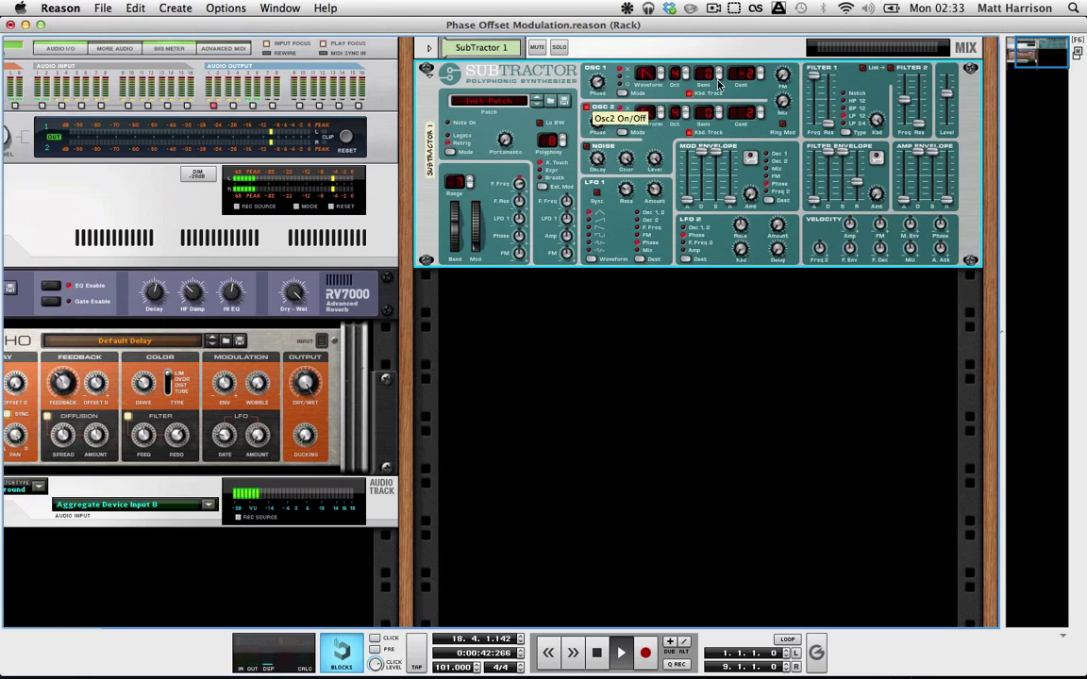
mouse_move(789, 83)
left_click_drag(789, 83, 784, 74)
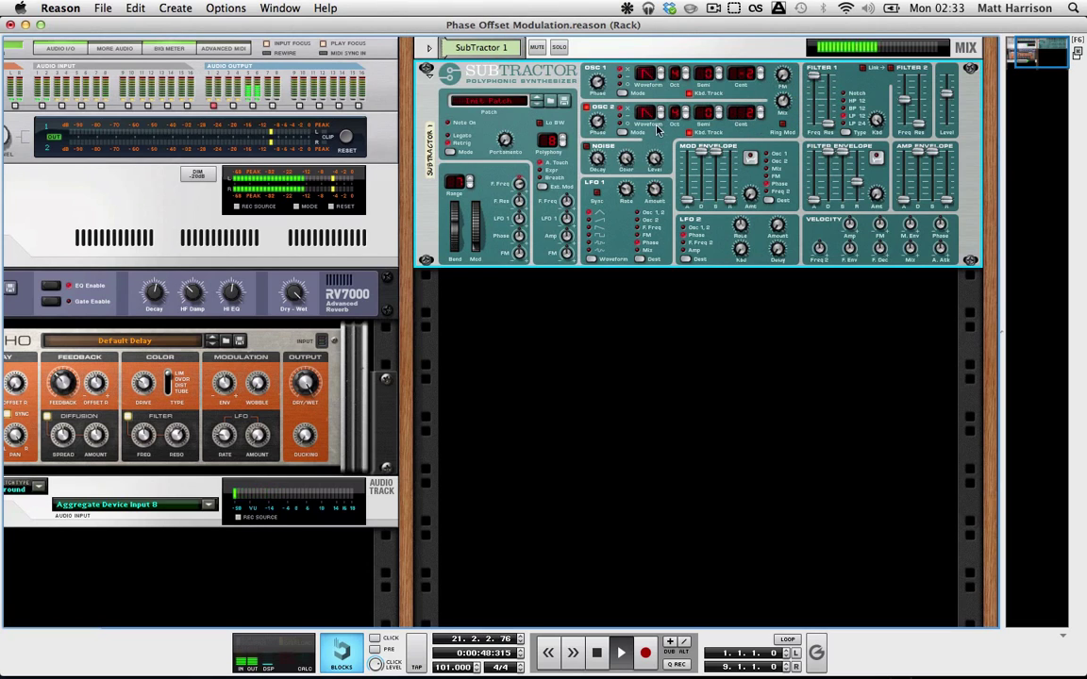
mouse_move(630, 168)
mouse_move(656, 201)
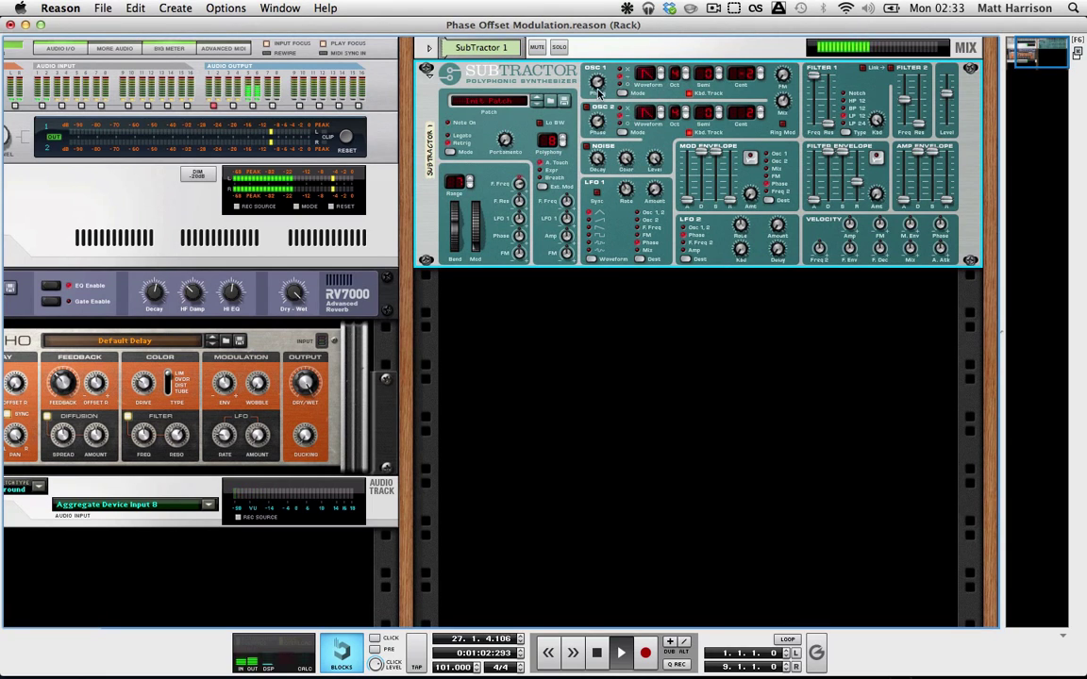
mouse_move(598, 90)
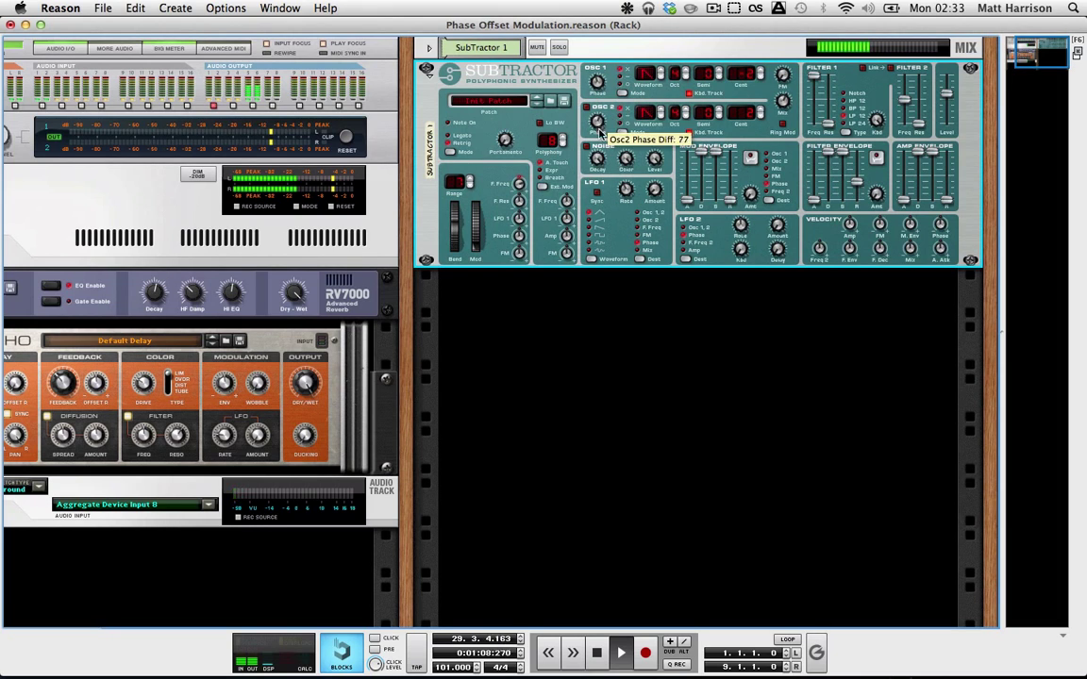
mouse_move(627, 193)
left_mouse_down()
mouse_move(627, 151)
mouse_move(626, 168)
mouse_move(654, 186)
mouse_move(625, 183)
mouse_move(623, 198)
mouse_move(623, 181)
mouse_move(623, 192)
mouse_move(662, 170)
mouse_move(628, 197)
left_mouse_up()
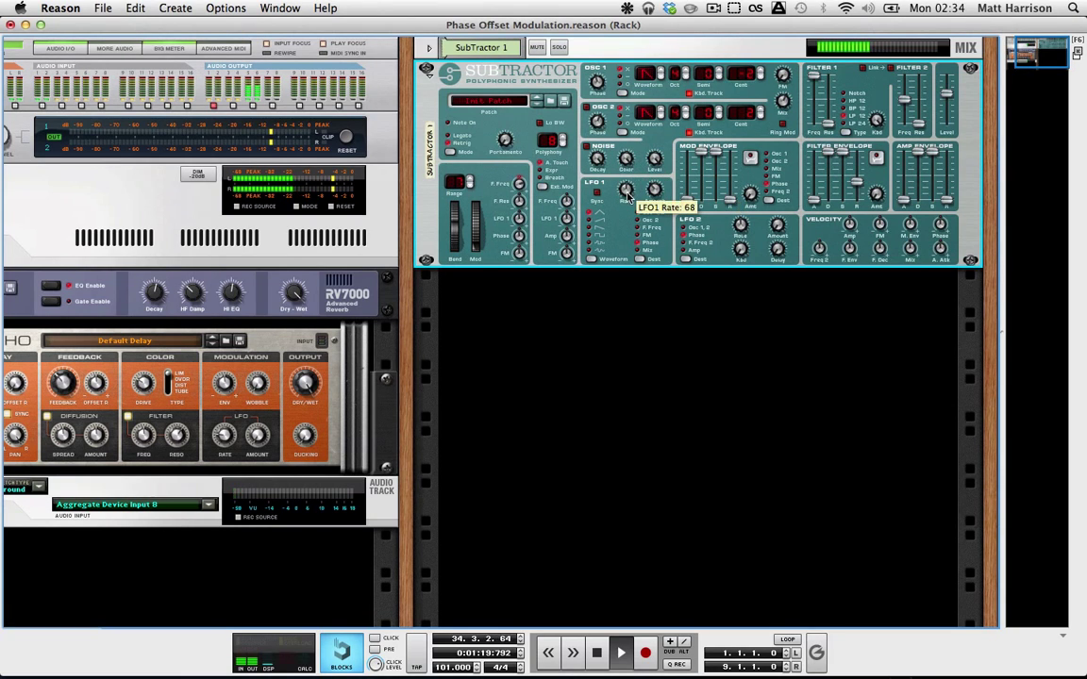
Switch oscillator 2 on and scroll the LFO 1 Rate down from 54 to 50.
left_click(591, 111)
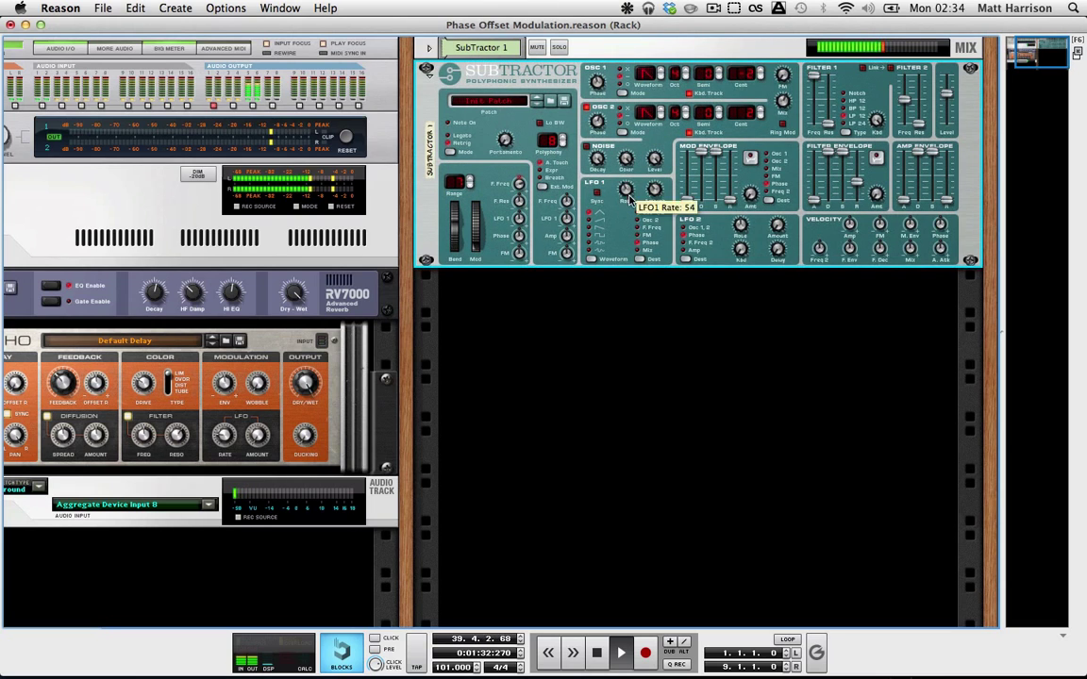
scroll(630, 198, "down", 4)
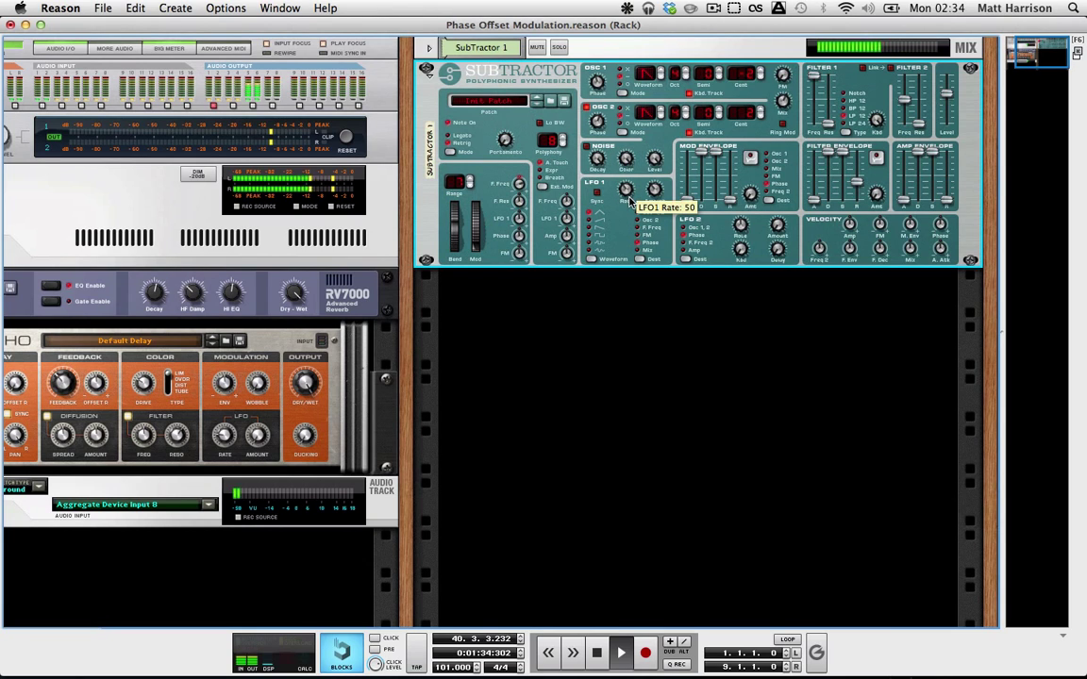